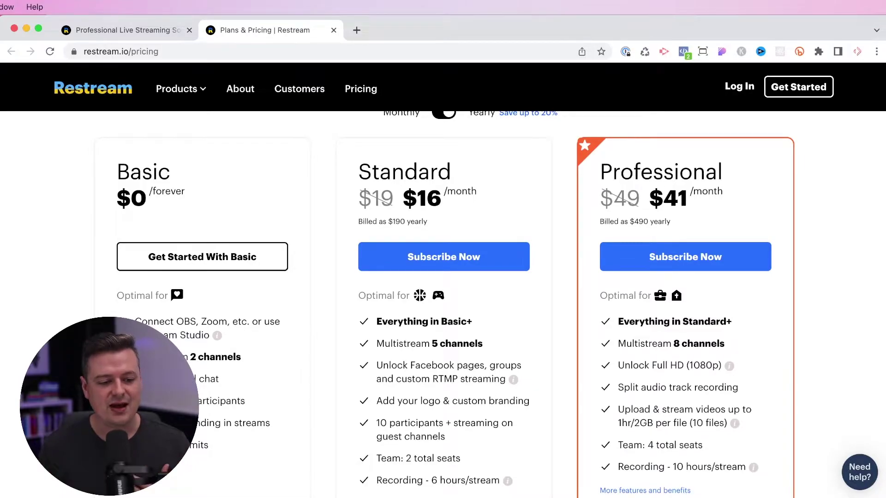
Switch the plan pricing to monthly billing, showing Standard at $19 and Professional at $49.
click(444, 112)
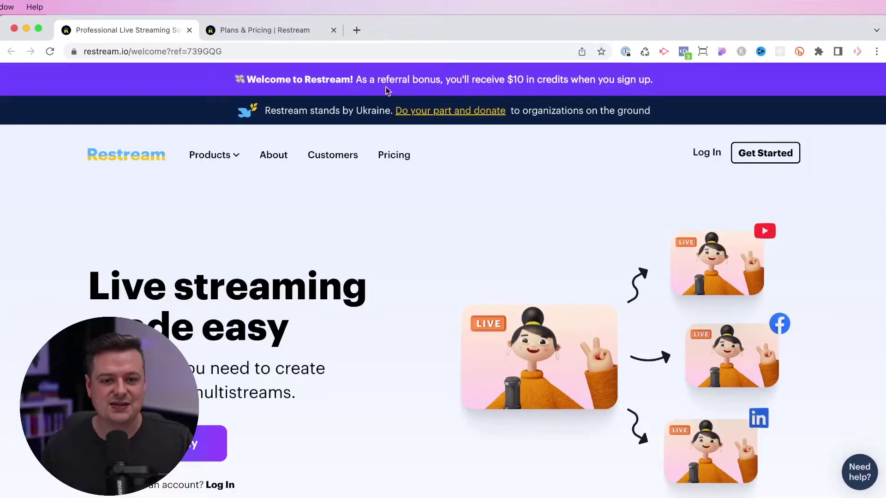
Highlight the $10 referral credit offer and scroll down to the plan cards.
drag(440, 79, 564, 80)
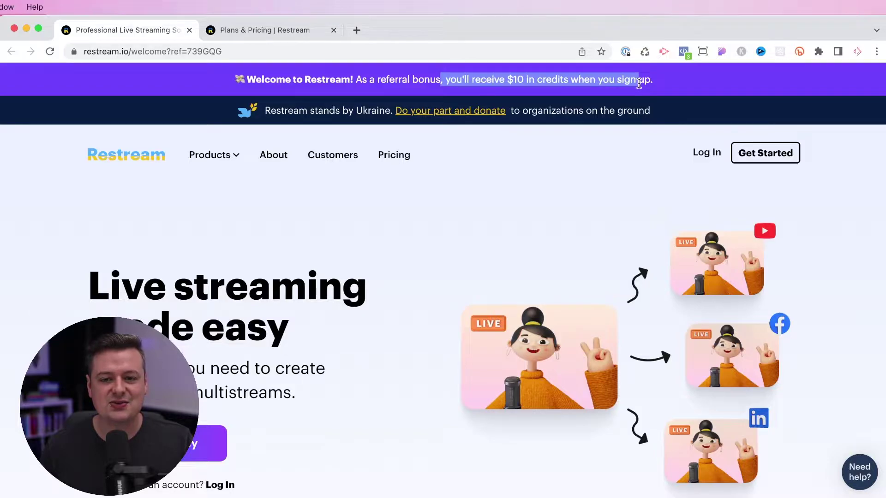
scroll(554, 297, down, 6)
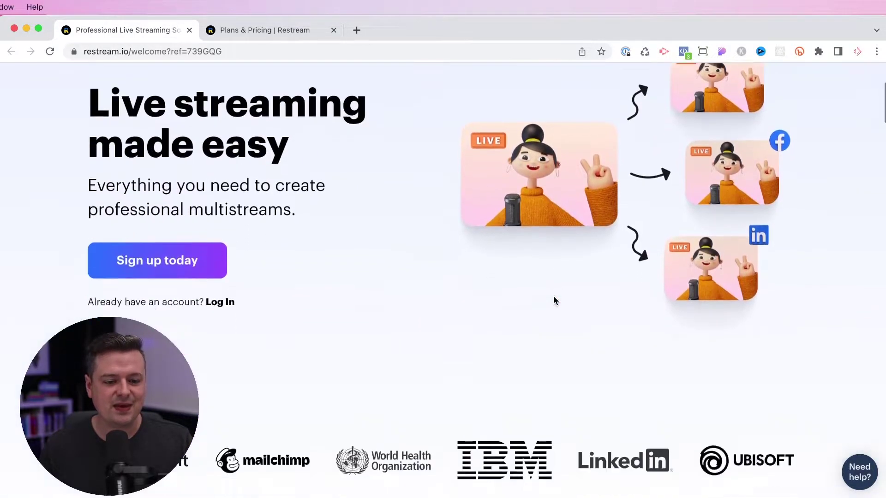
scroll(555, 300, down, 10)
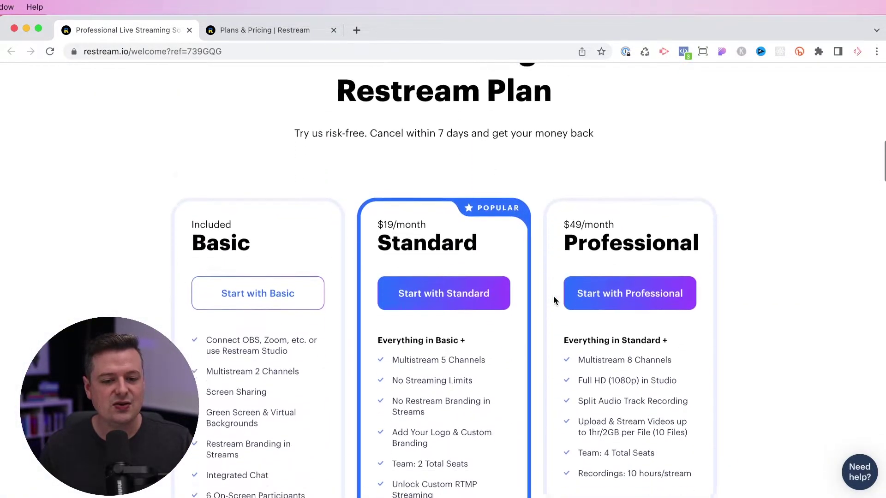
scroll(555, 300, down, 1)
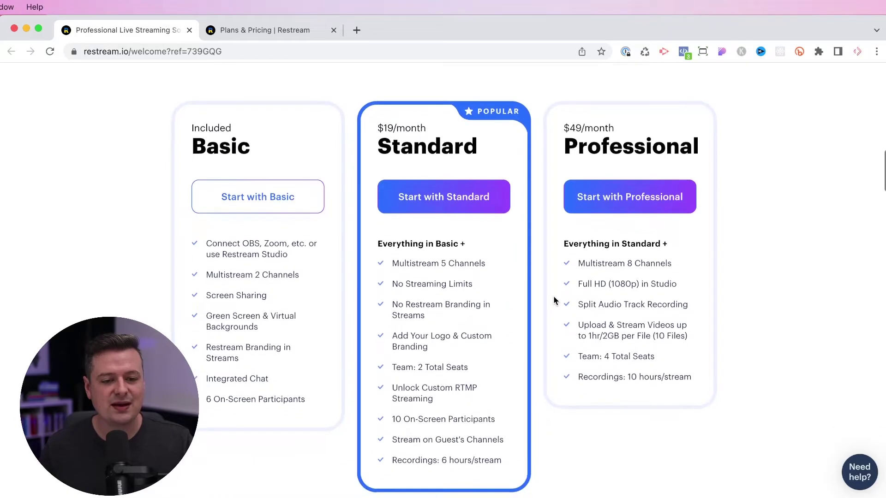
Sign up for the free Basic plan with the account e-mail and password.
click(274, 197)
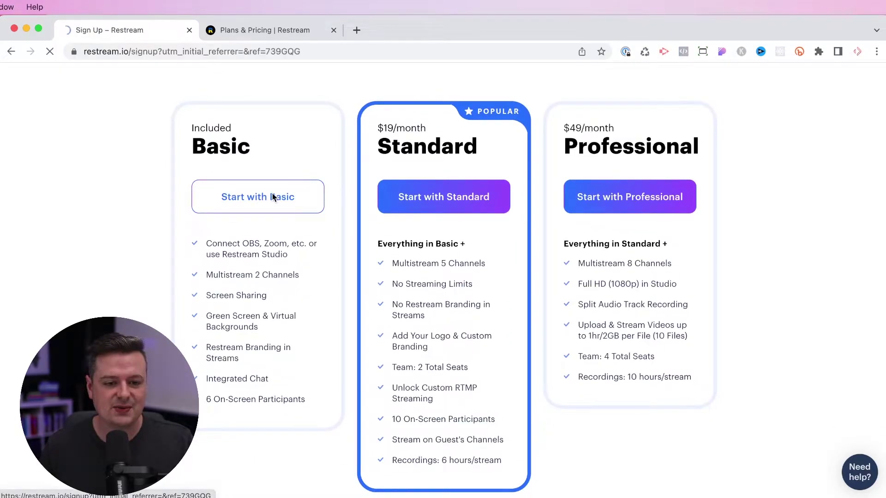
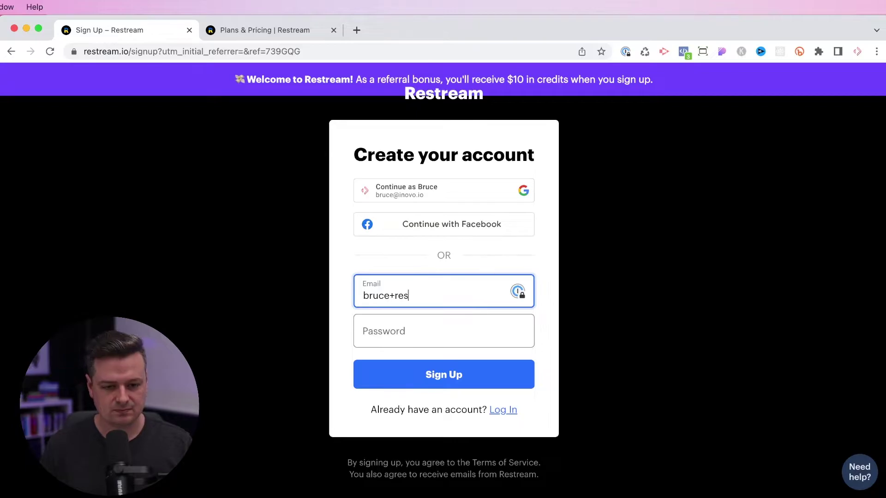
key(Tab)
key(super+v)
click(491, 372)
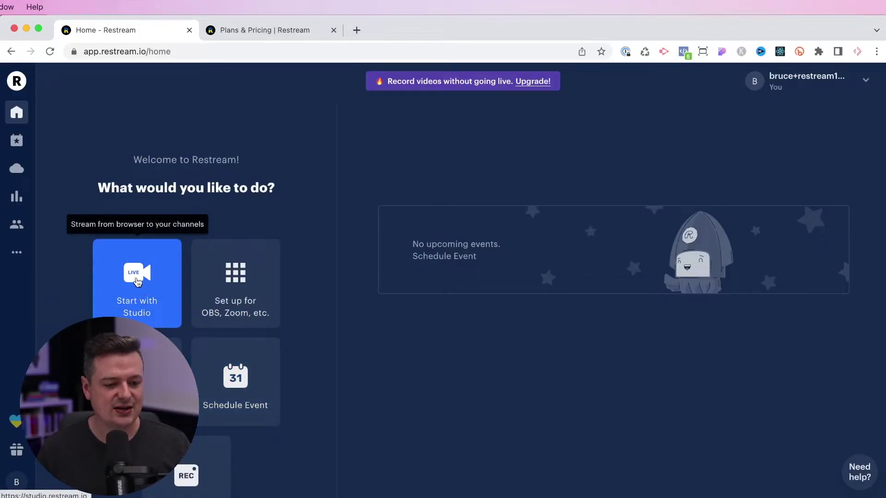
Launch Studio, enter a display name, test the microphone mute, and turn the camera off.
click(137, 282)
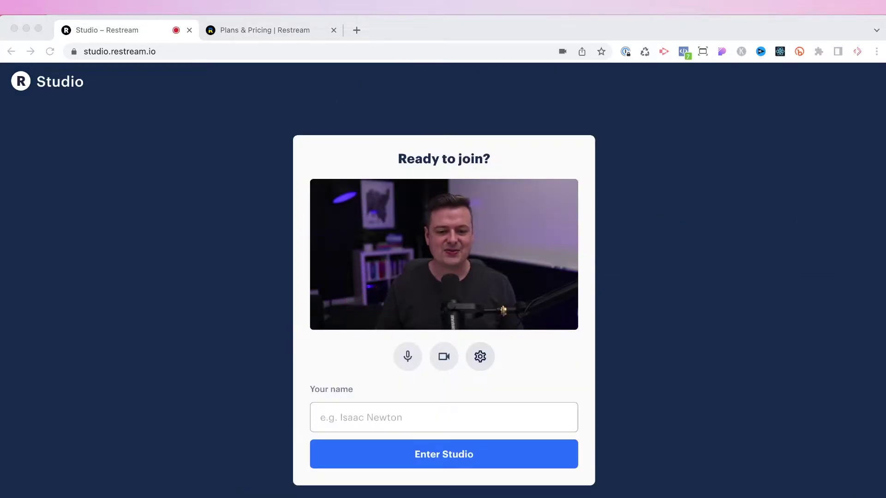
click(359, 419)
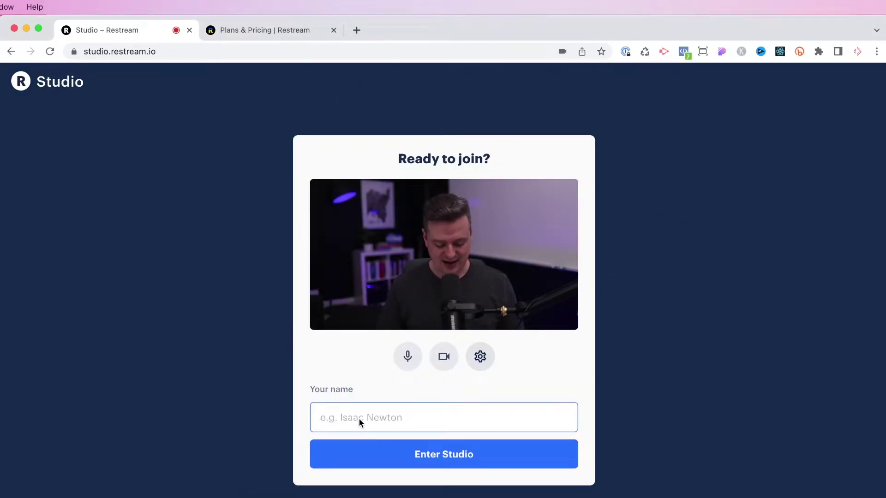
text(Bruce)
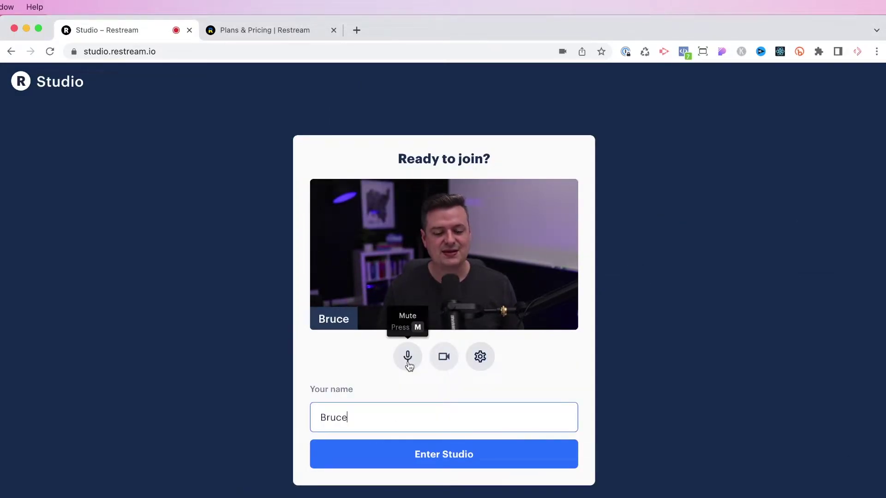
click(408, 362)
click(409, 363)
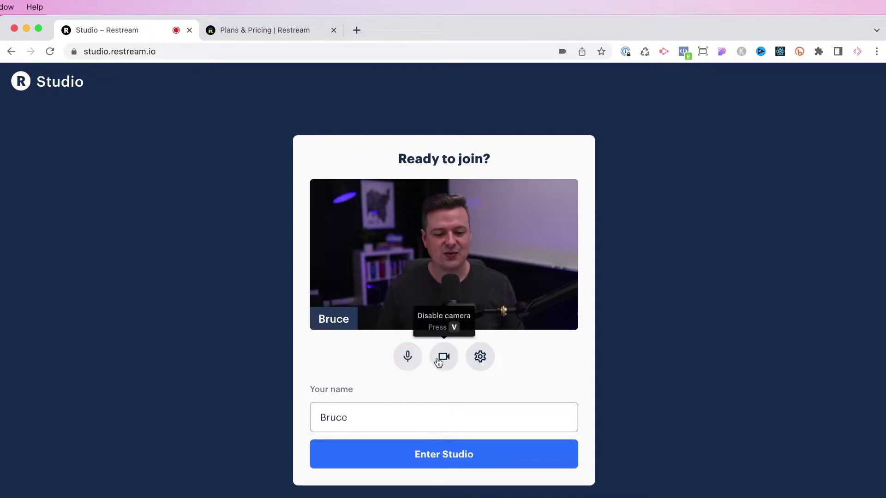
click(443, 362)
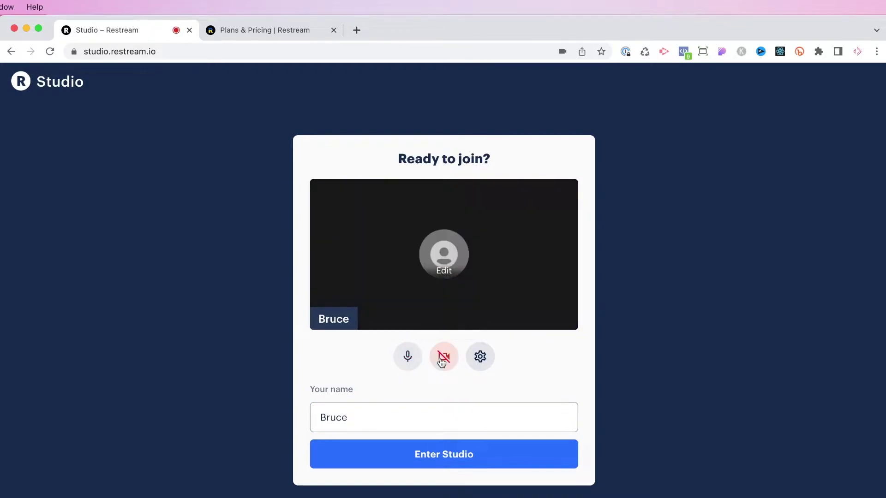
In device settings, keep Cam Link 4K as camera at Standard Definition resolution.
click(480, 358)
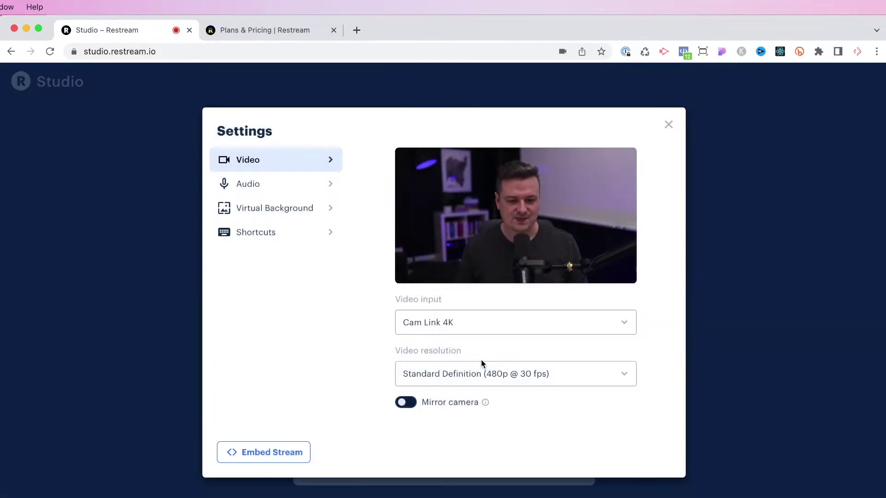
click(433, 327)
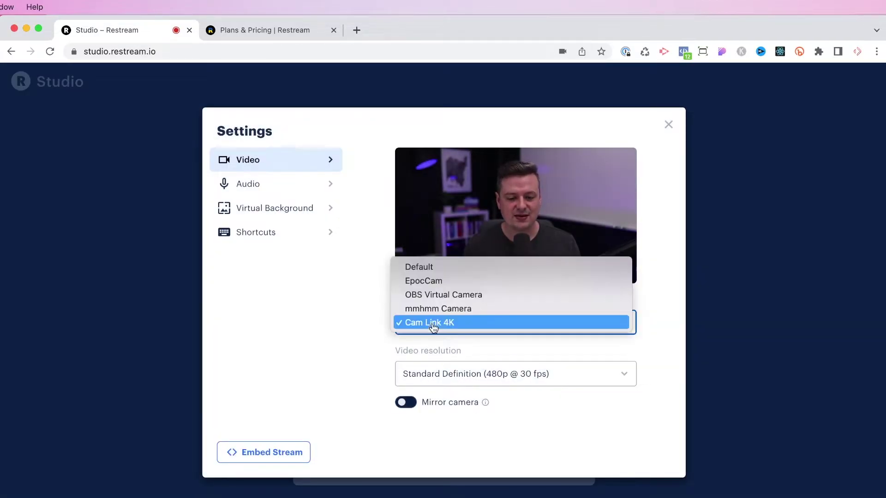
click(360, 318)
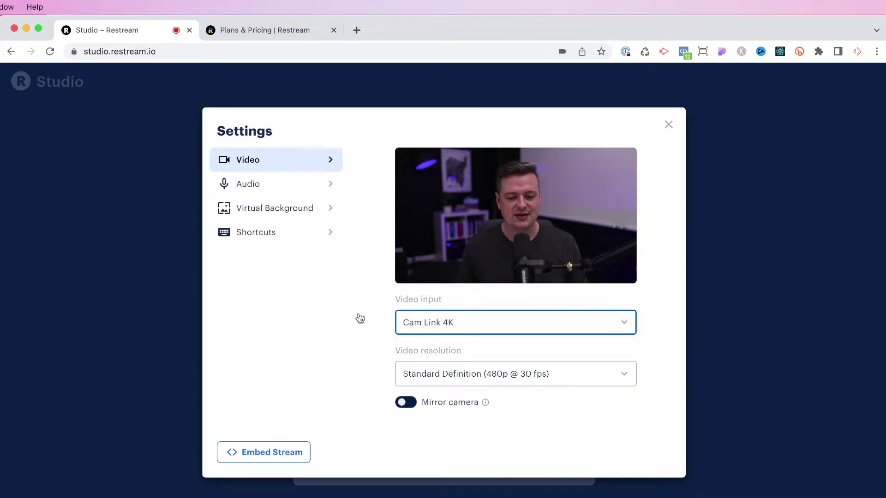
click(485, 378)
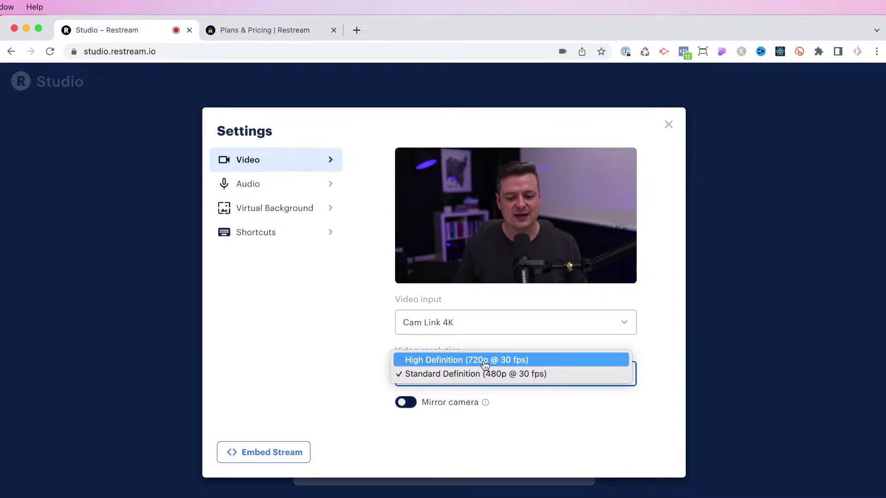
click(515, 447)
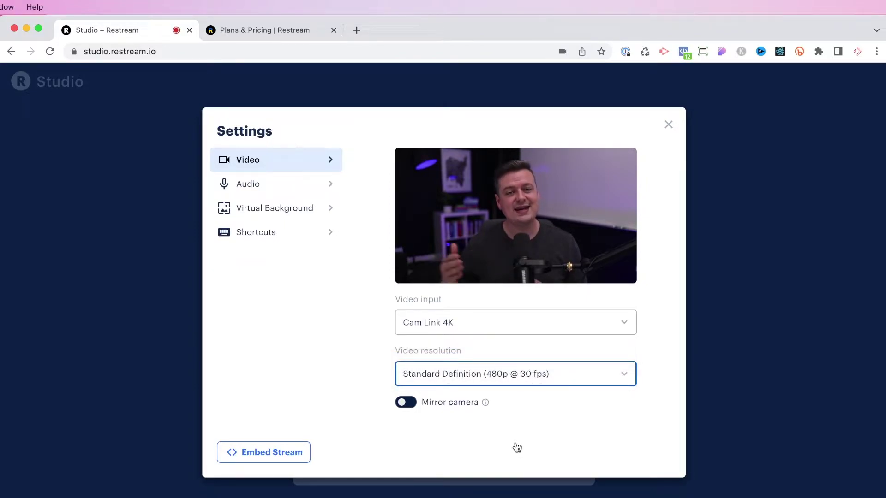
Keep Shure MV7 as microphone and Scarlett 2i2 USB as output, then close settings.
click(270, 183)
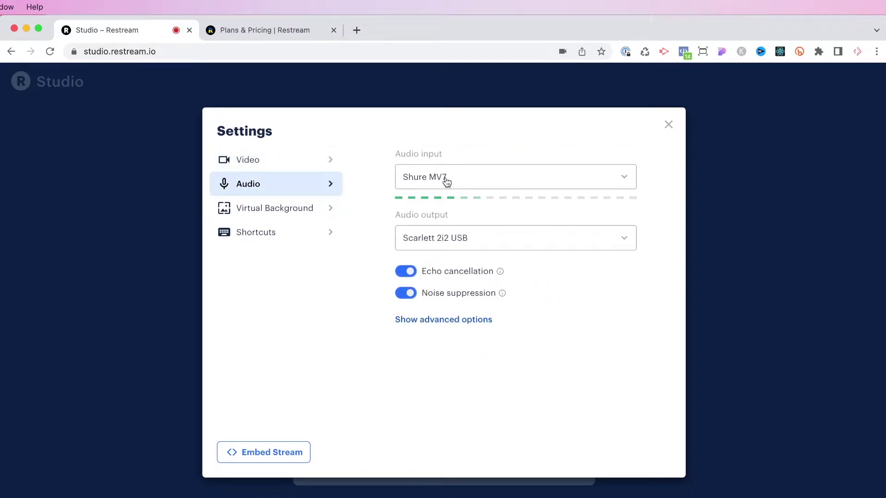
click(420, 176)
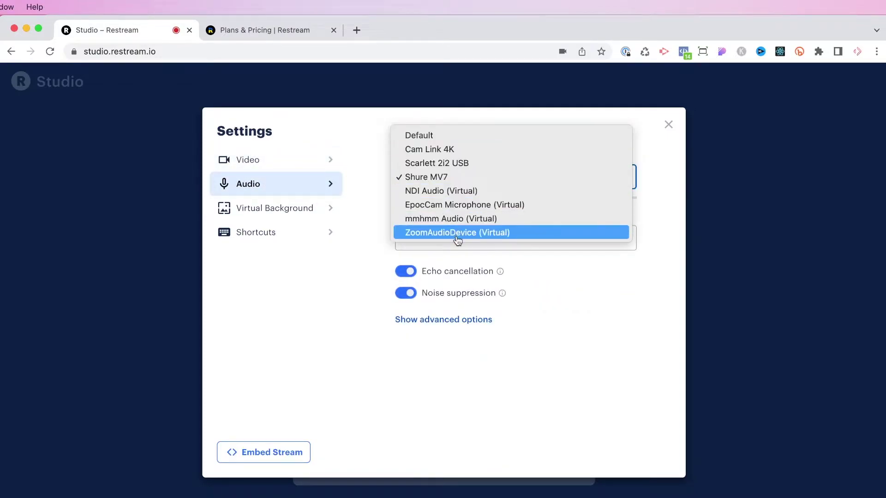
click(473, 427)
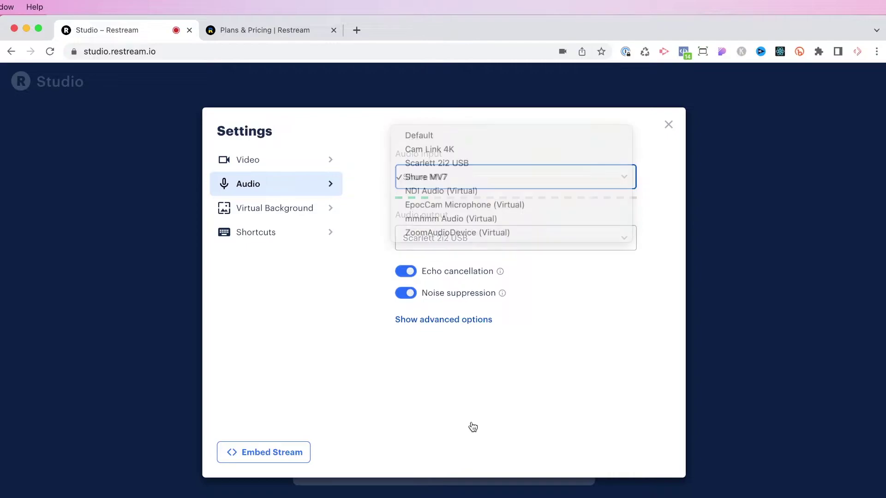
click(462, 243)
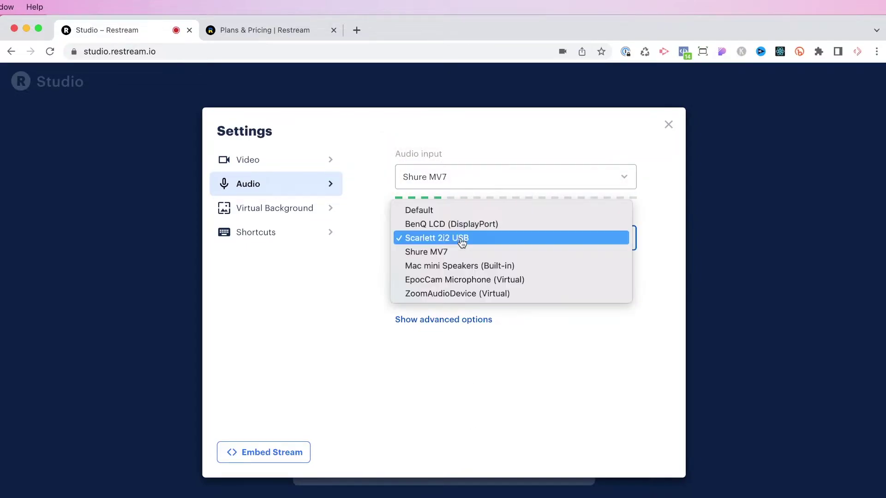
click(355, 275)
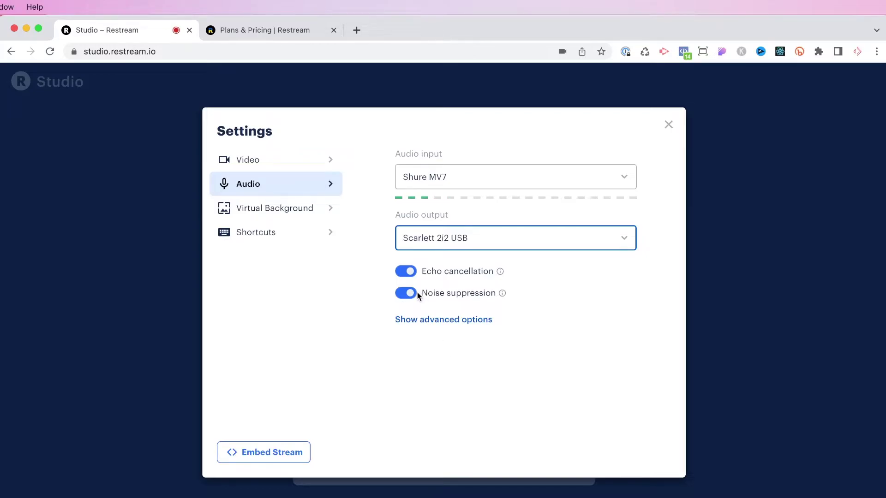
click(669, 125)
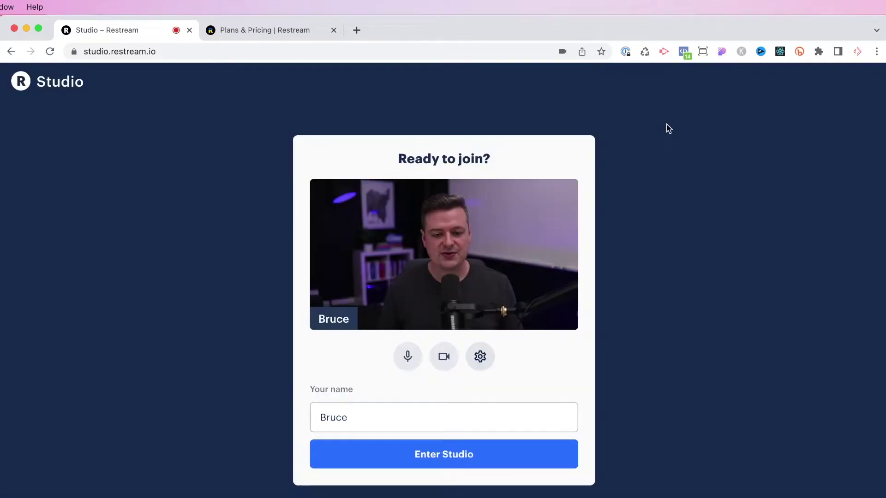
Enter the studio, toggle the participant camera feed on stage, and select the guest invite link.
click(477, 449)
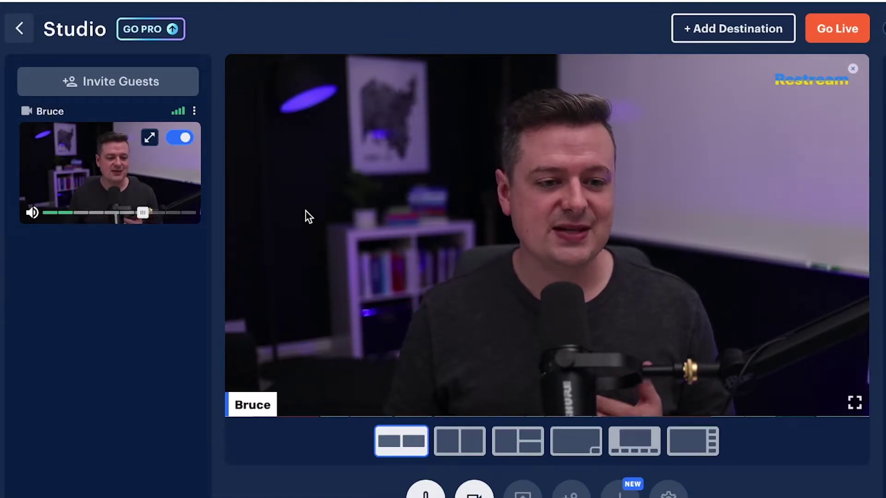
click(185, 141)
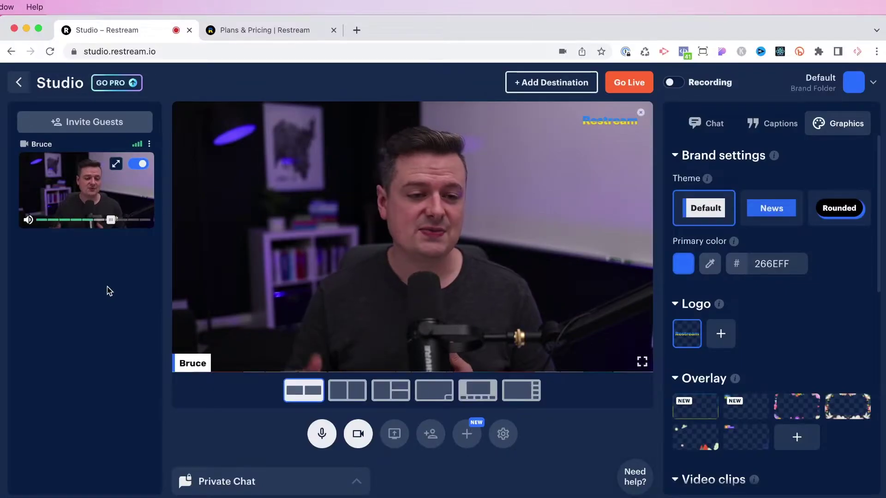
click(85, 121)
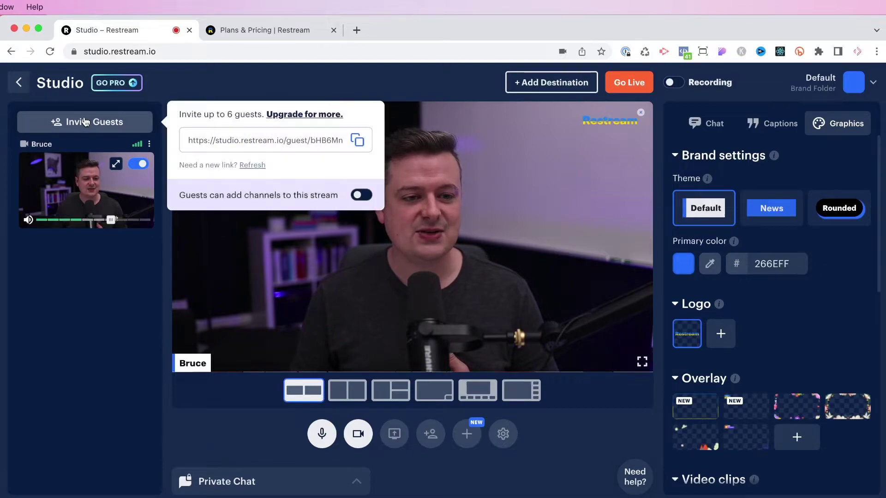
click(190, 141)
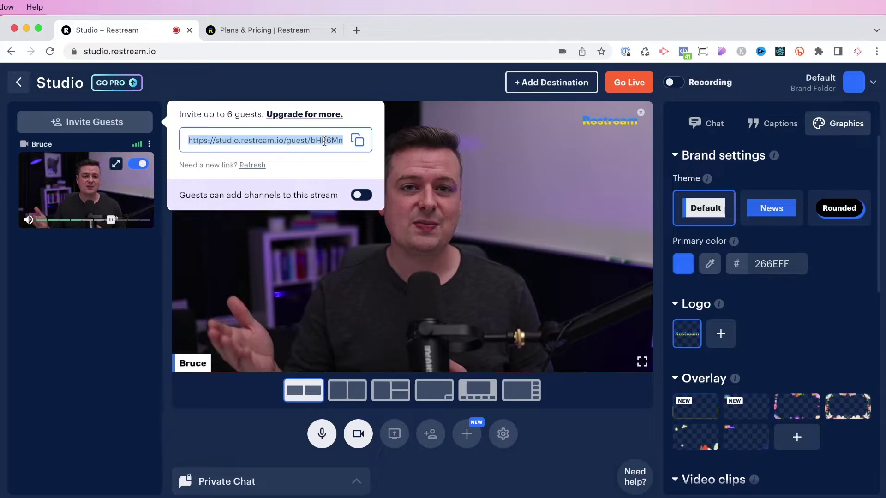
click(61, 304)
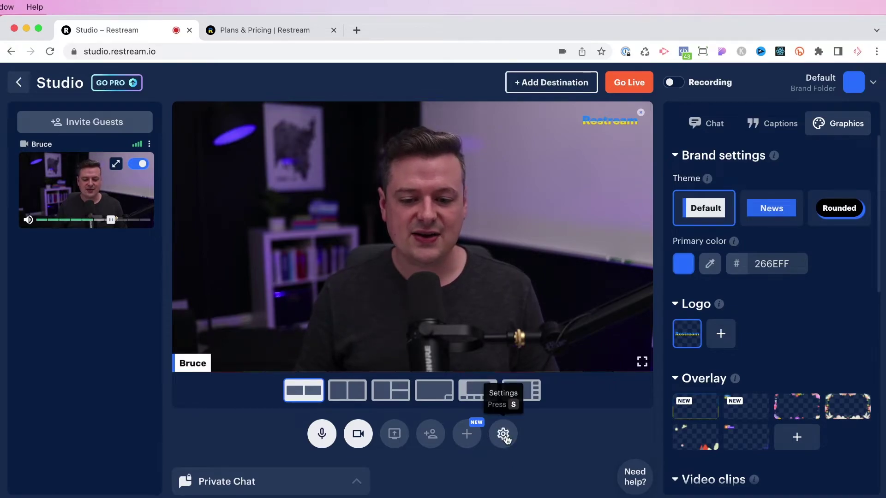
click(504, 435)
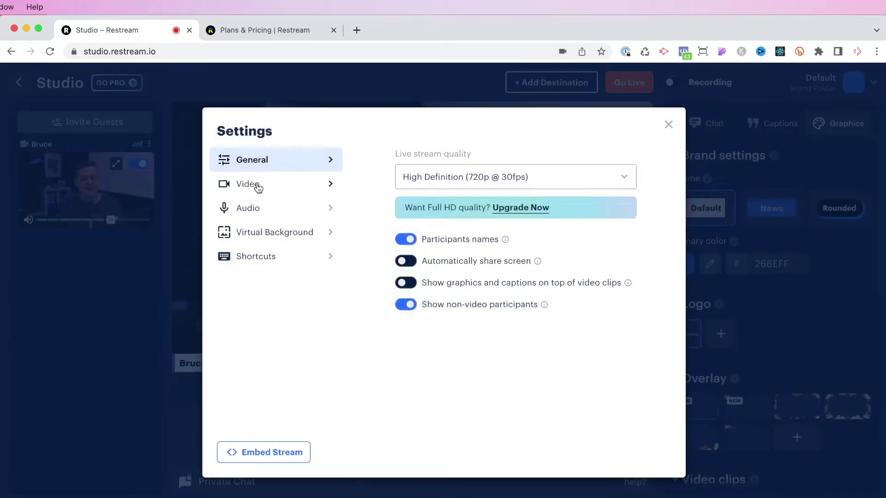
click(258, 187)
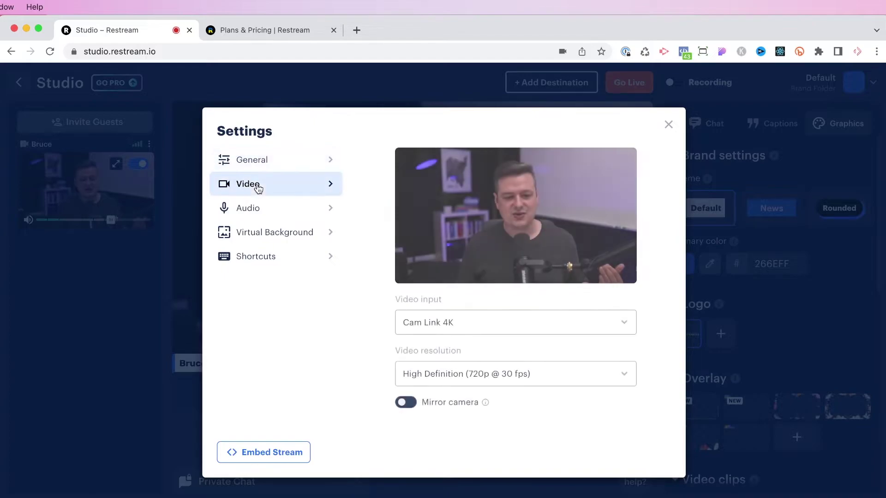
click(252, 208)
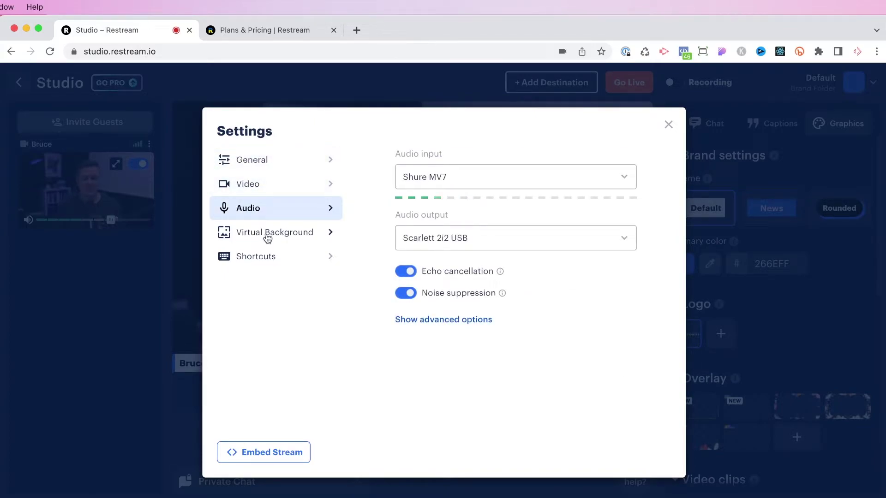
click(668, 125)
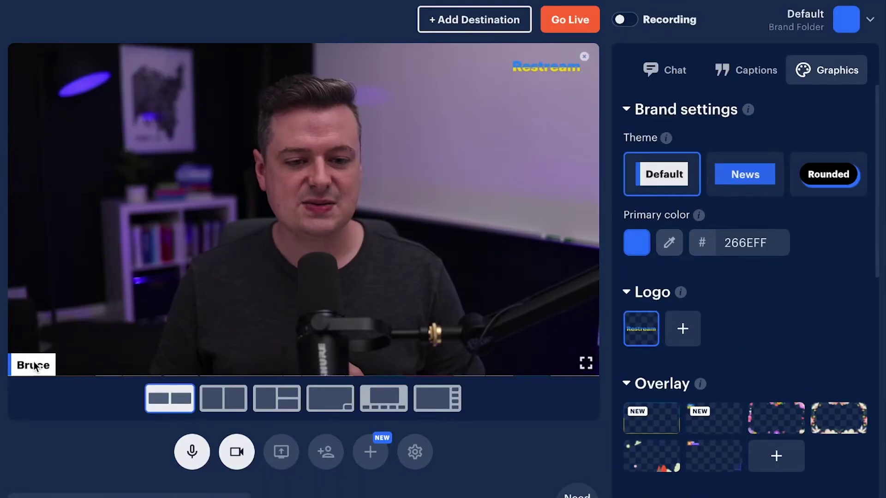
Preview the News and Rounded themes and pick a new primary brand colour.
click(752, 176)
click(847, 179)
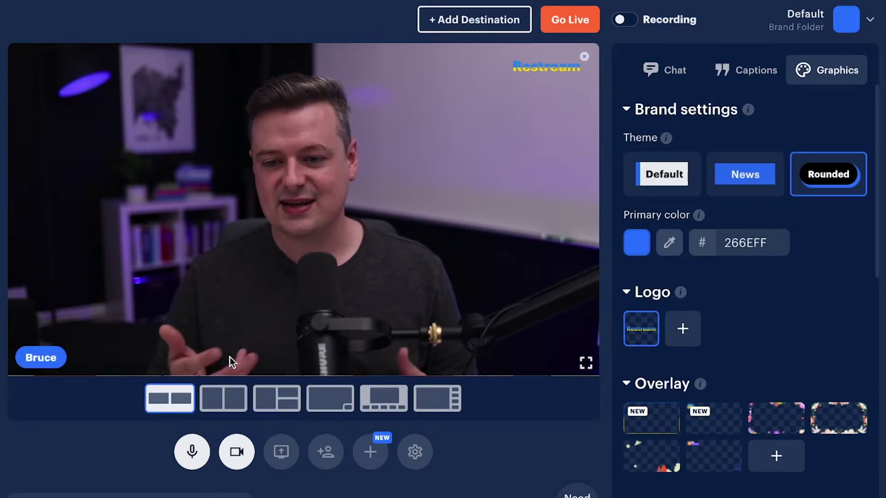
click(639, 245)
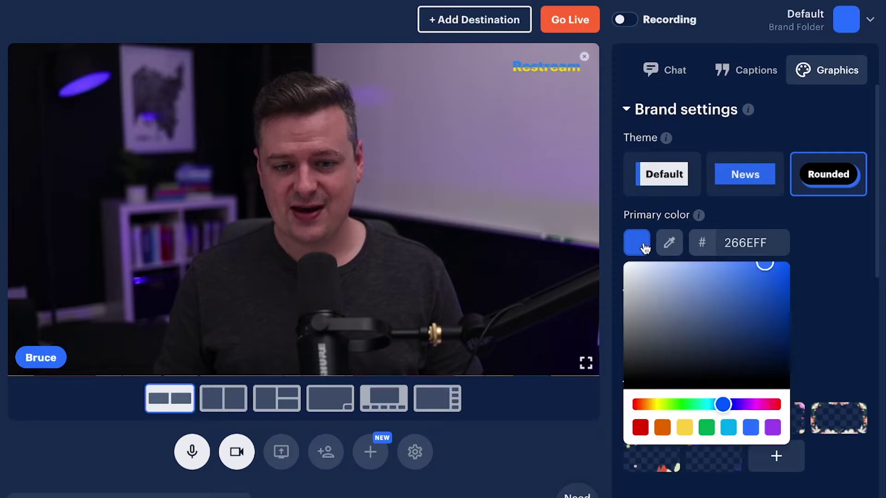
click(641, 428)
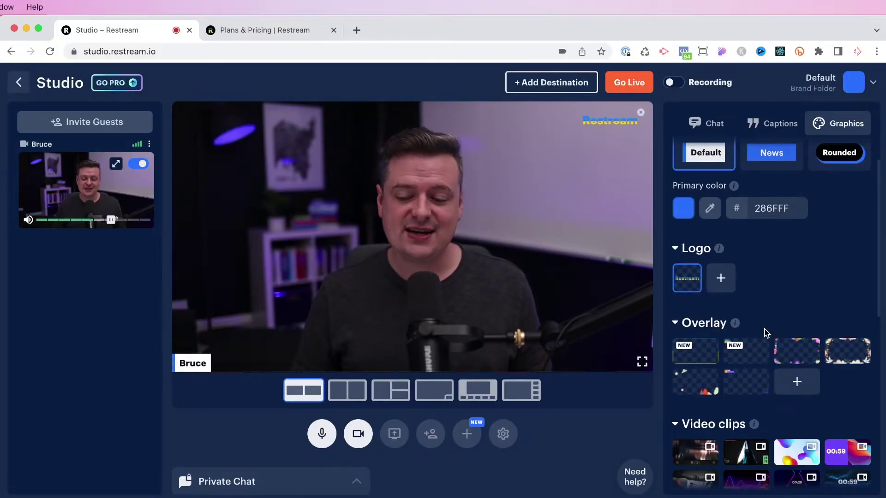
Show the first, flower and LIVE Restream banner overlays, then hide the banner.
click(694, 356)
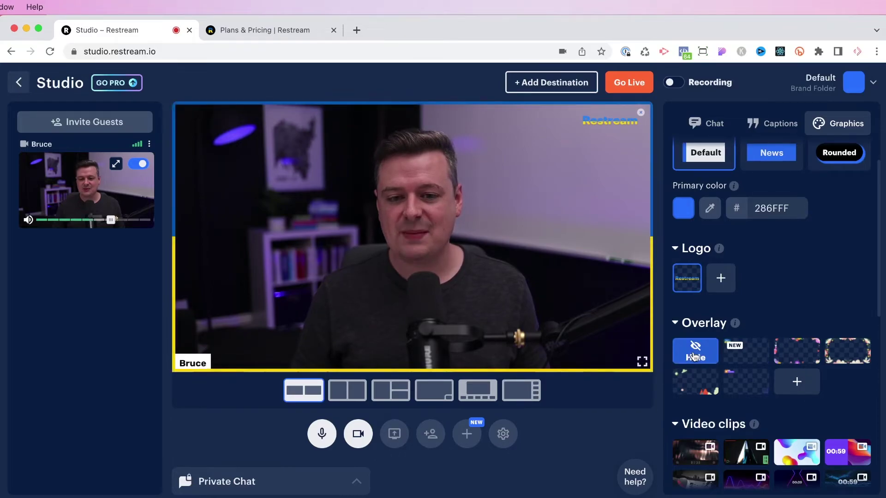
click(798, 358)
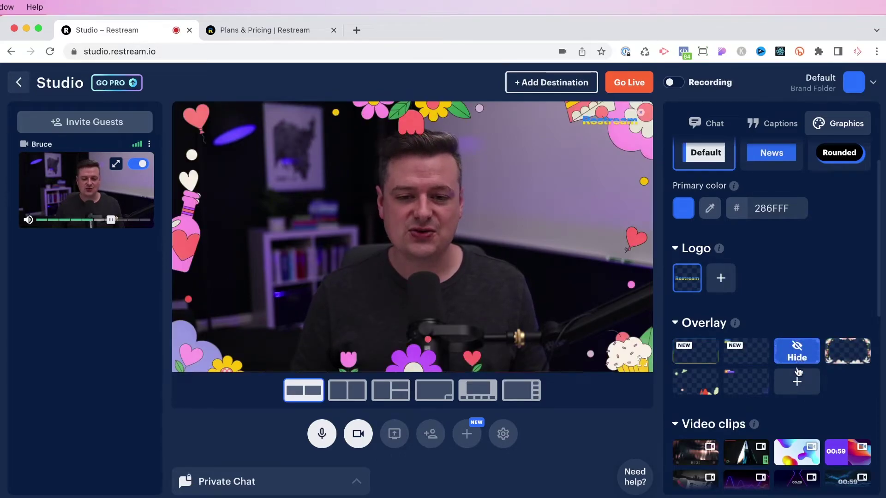
click(744, 387)
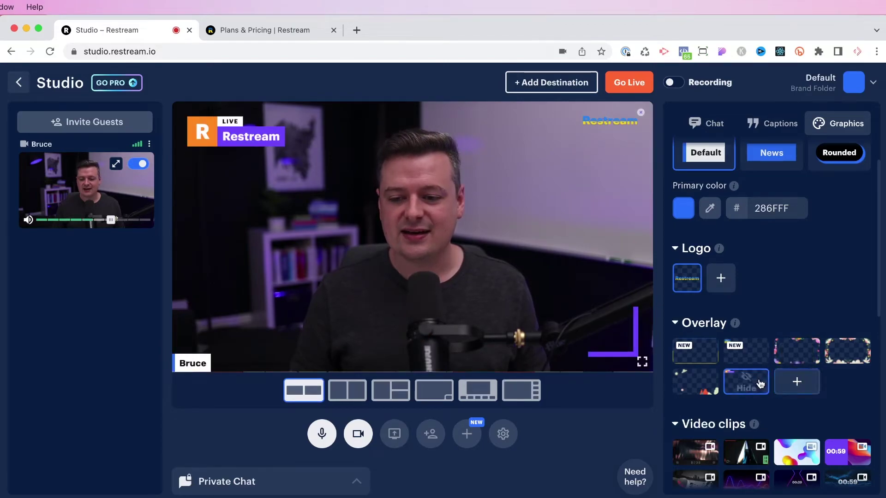
click(760, 384)
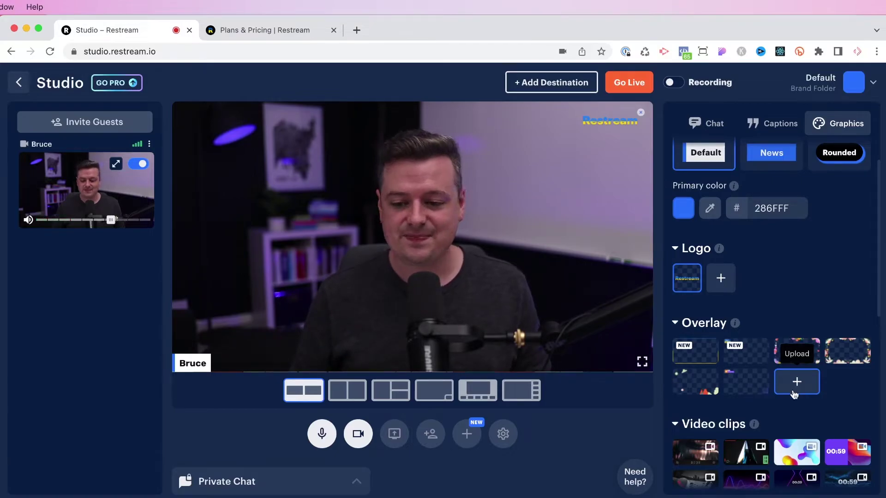
scroll(794, 394, down, 5)
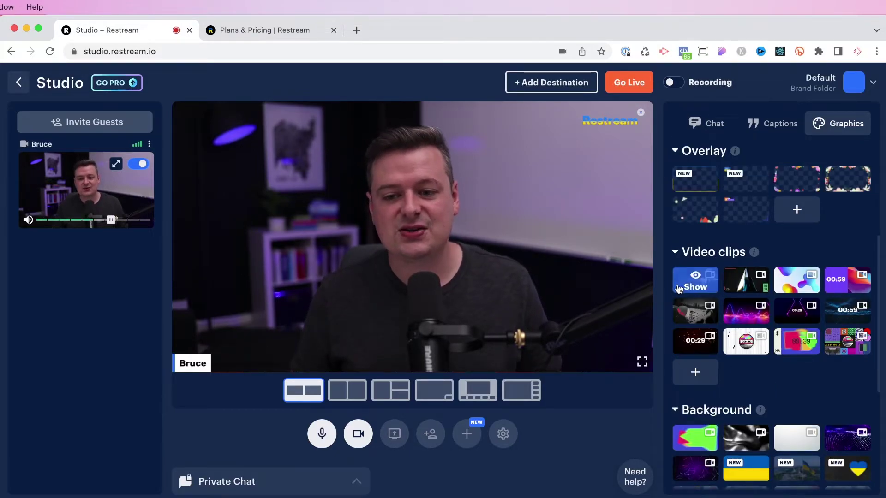
click(695, 346)
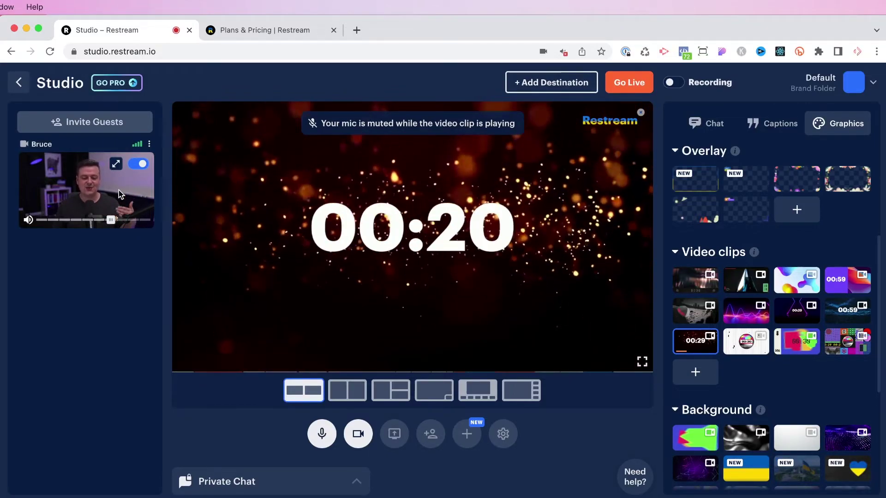
click(696, 341)
scroll(696, 340, down, 5)
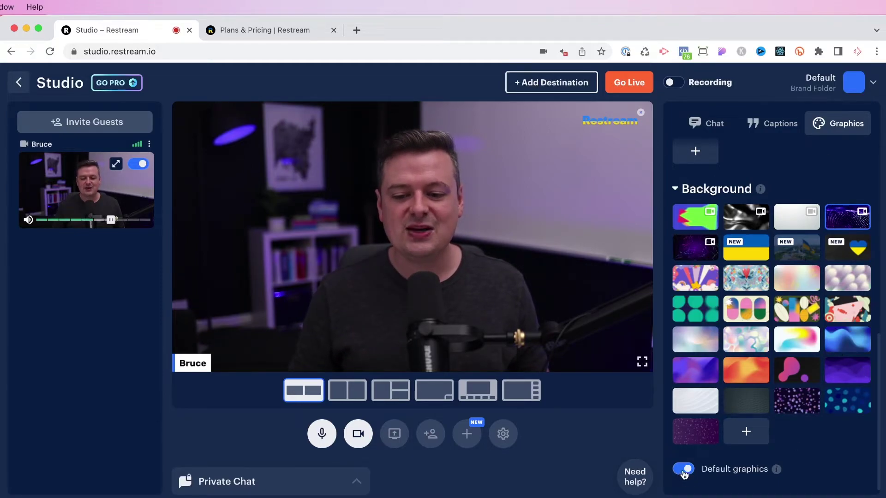
Switch off the Default graphics toggle in the Background section.
scroll(694, 472, up, 10)
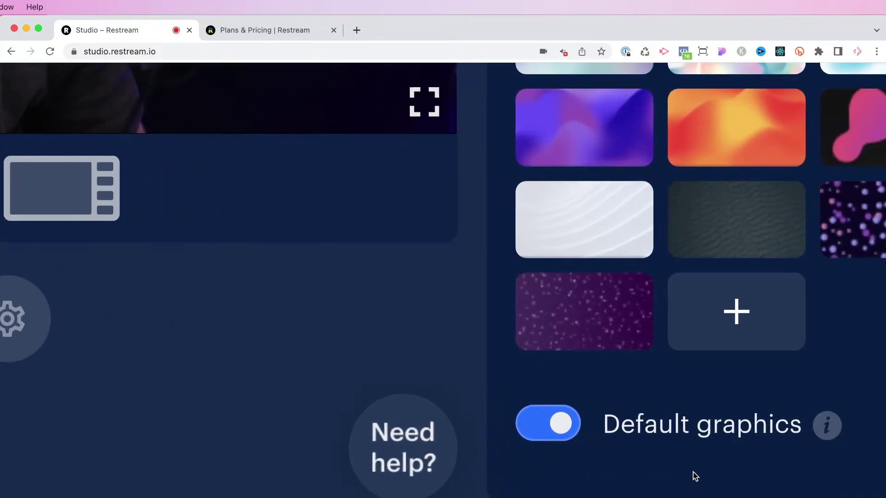
click(538, 426)
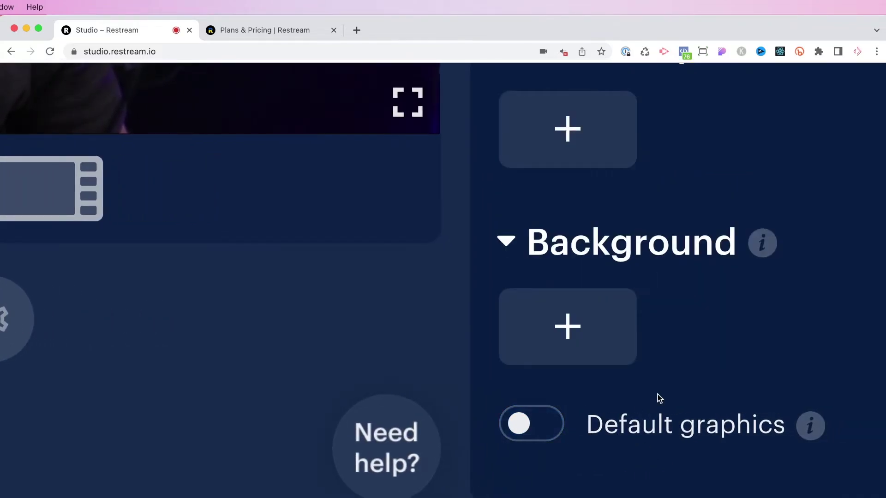
scroll(660, 399, down, 10)
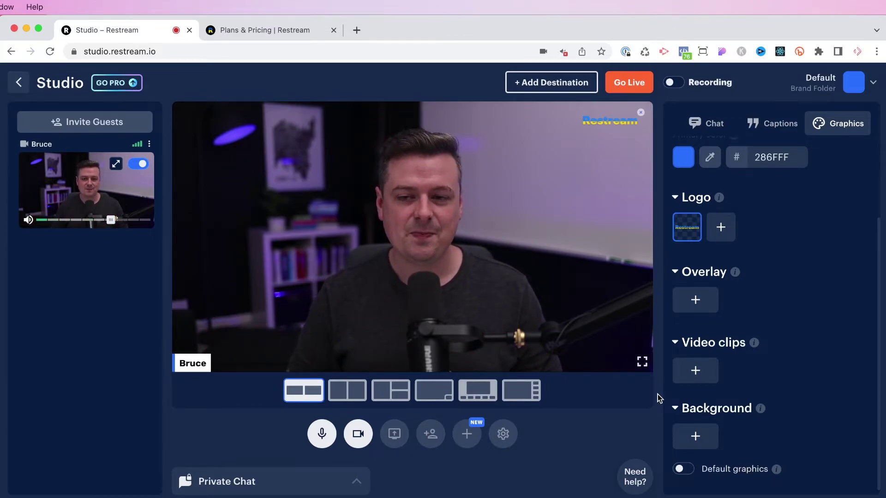
scroll(660, 398, up, 3)
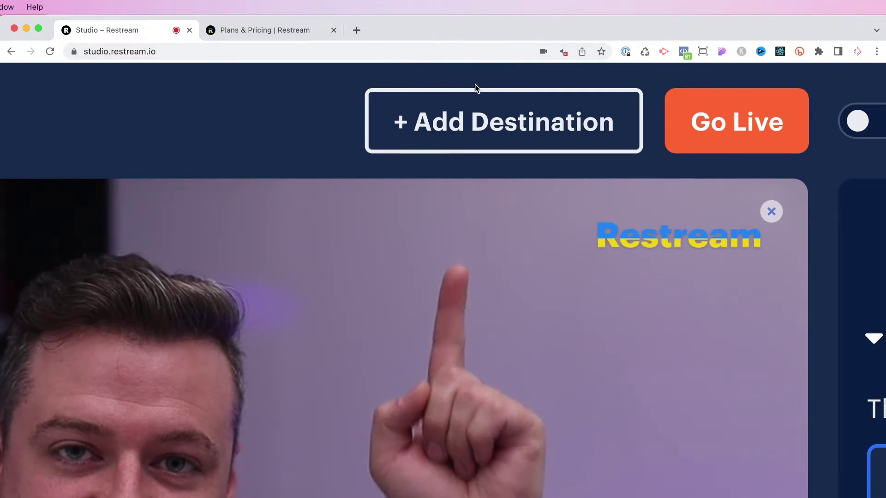
Add YouTube as a destination, choose the channel, and allow Restream access to the account.
click(480, 112)
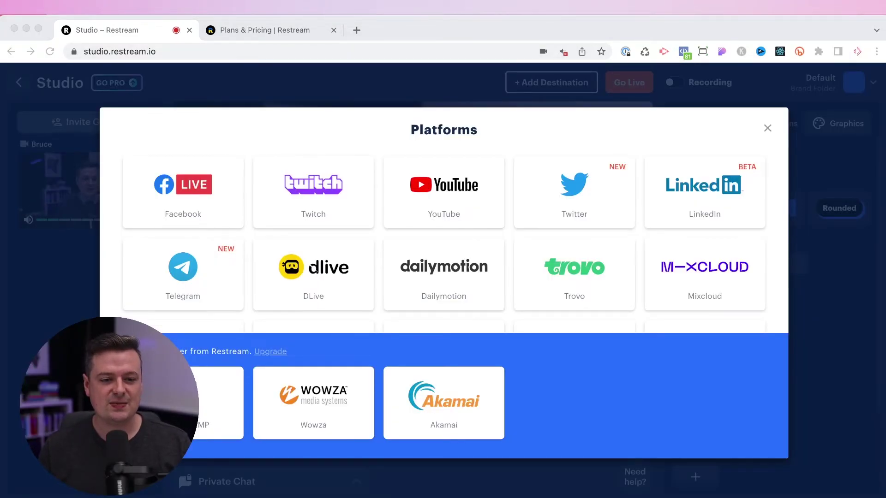
click(444, 195)
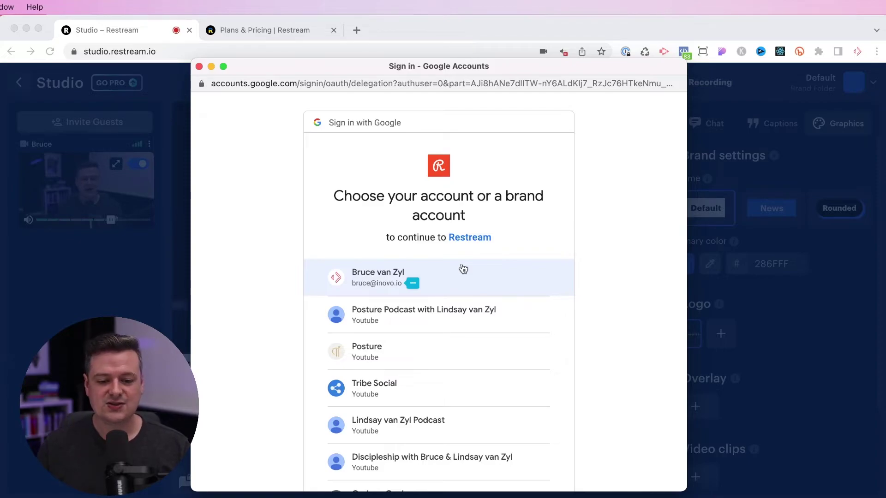
scroll(479, 374, down, 3)
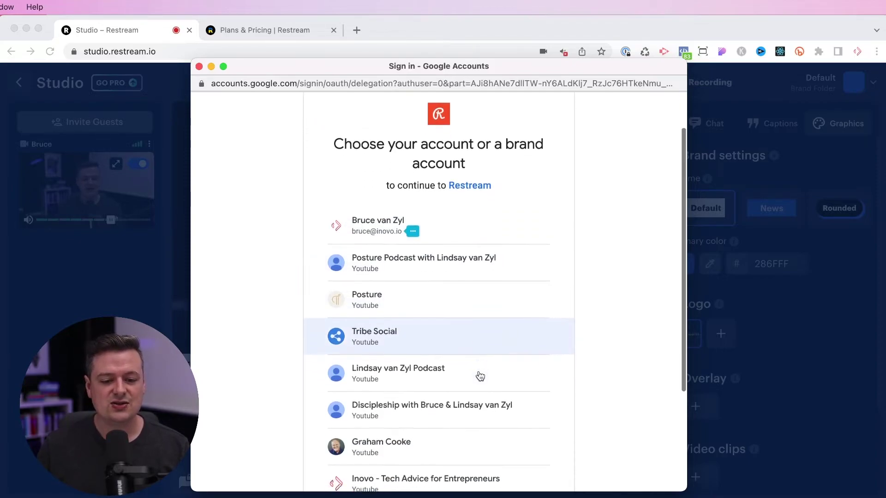
click(397, 337)
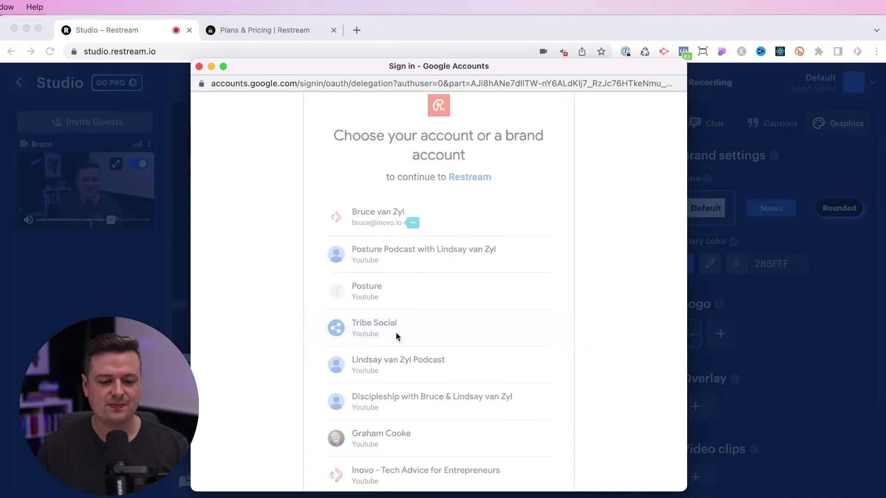
scroll(396, 333, down, 10)
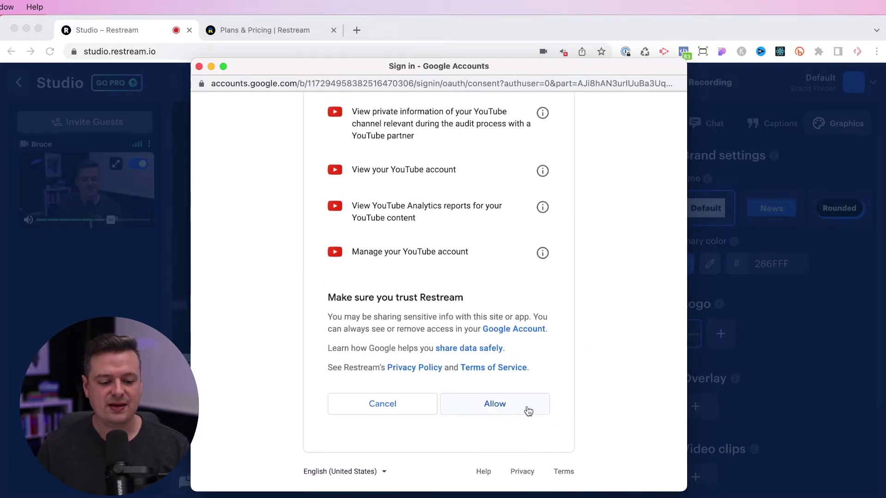
click(506, 409)
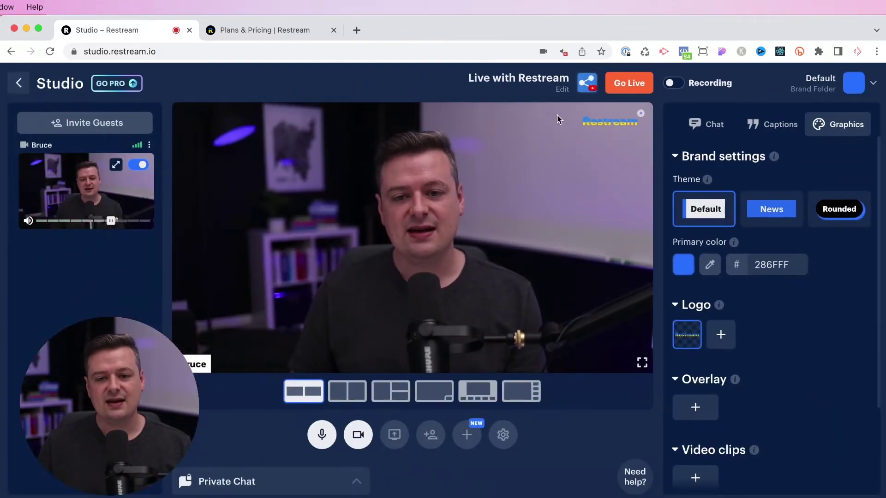
Review the stream title and description without updating them, and try enabling recording.
click(562, 90)
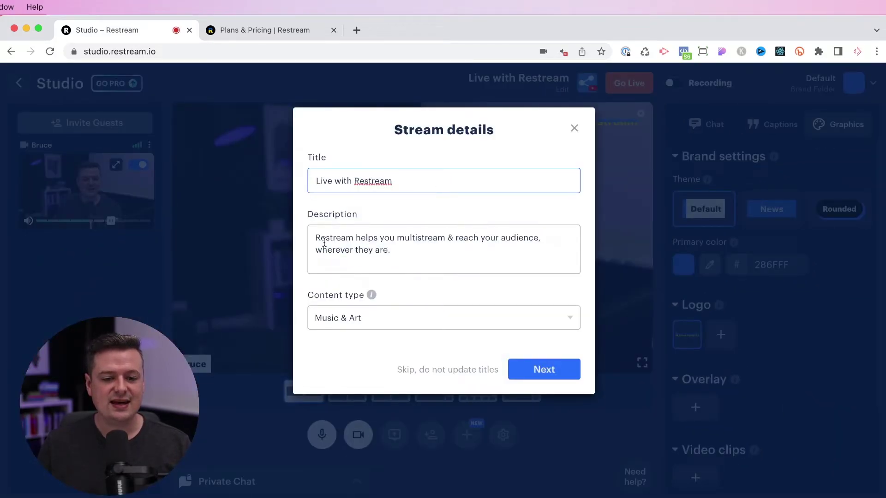
drag(366, 239, 420, 262)
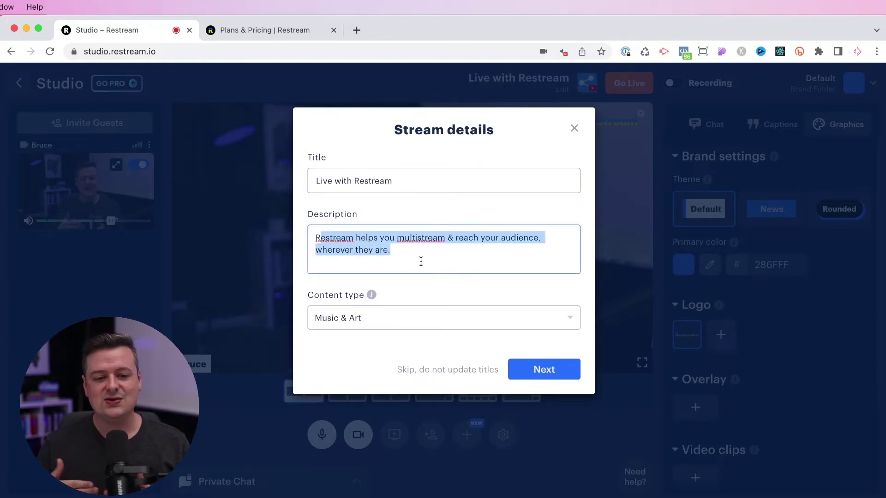
click(436, 369)
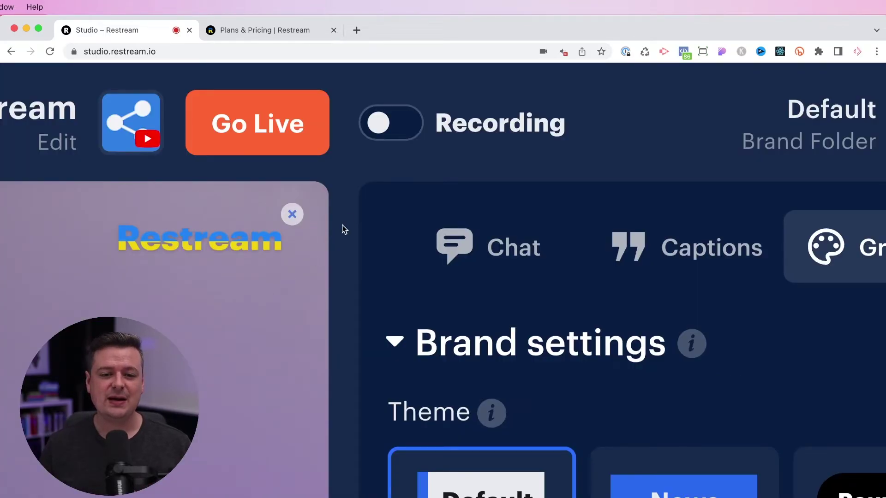
click(481, 126)
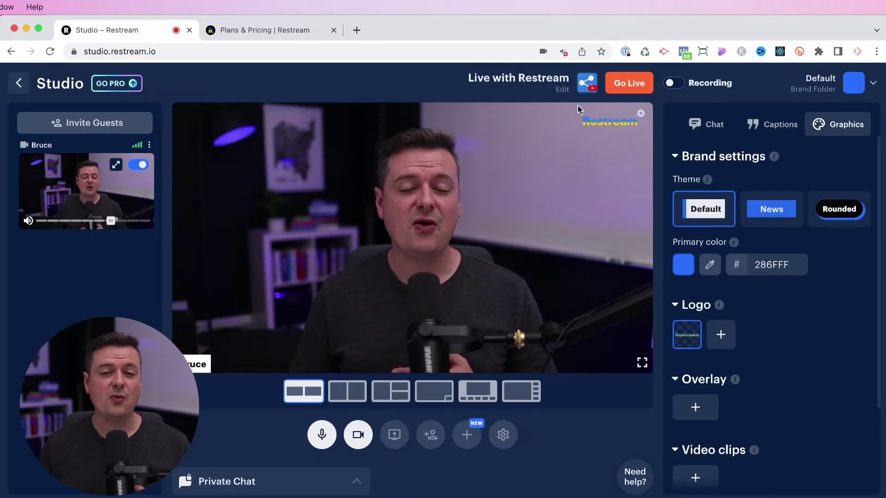
Check the destinations list with its YouTube destination, then close it back to Studio.
click(588, 85)
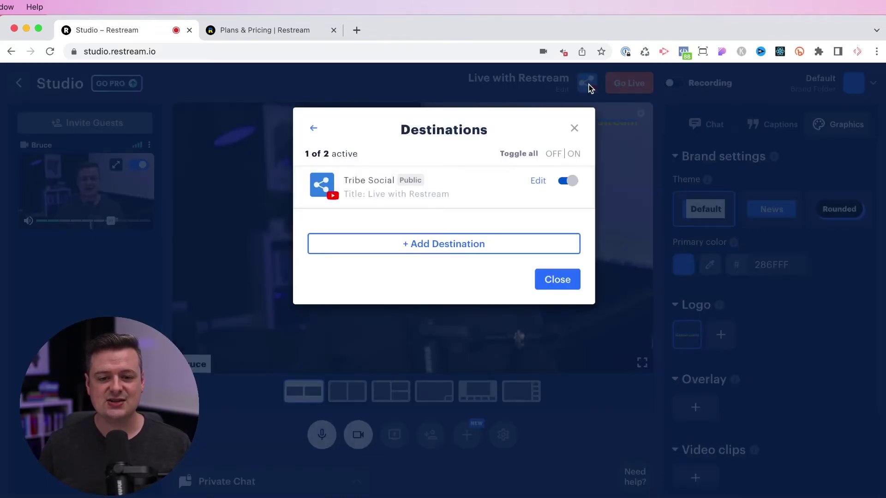
click(457, 249)
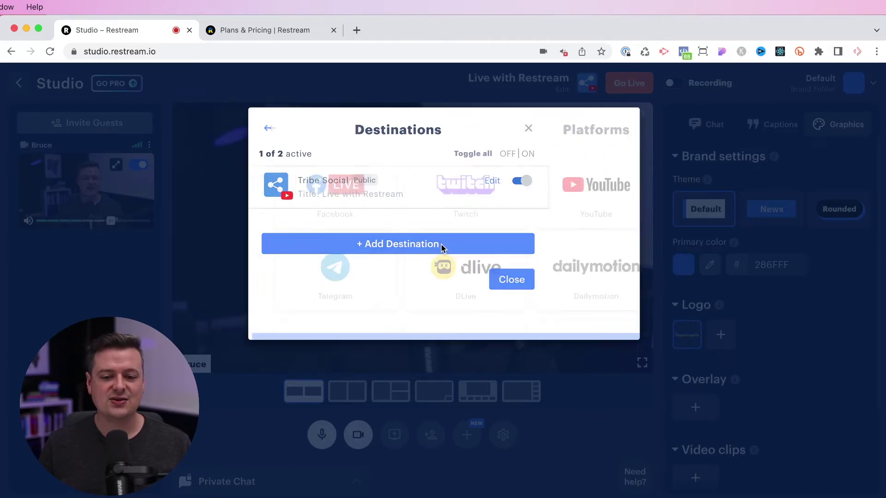
click(821, 136)
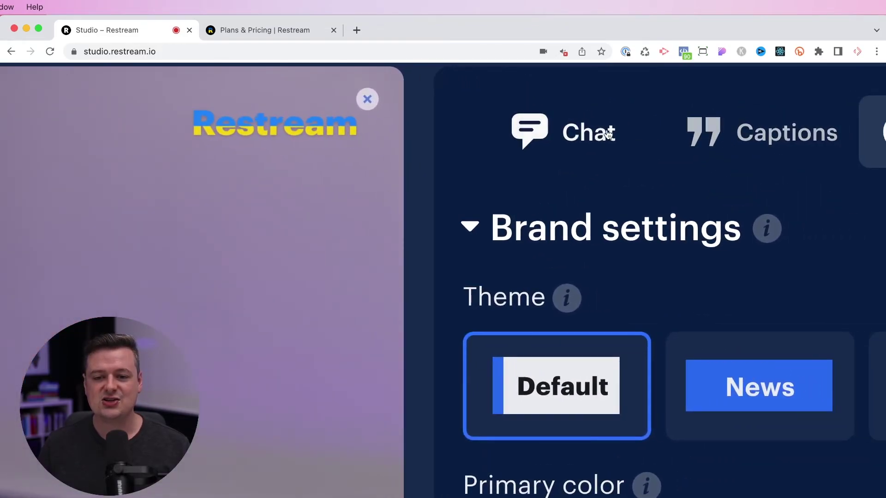
Show the sample chat comment on stage from the Chat tab, then hide it again.
click(720, 125)
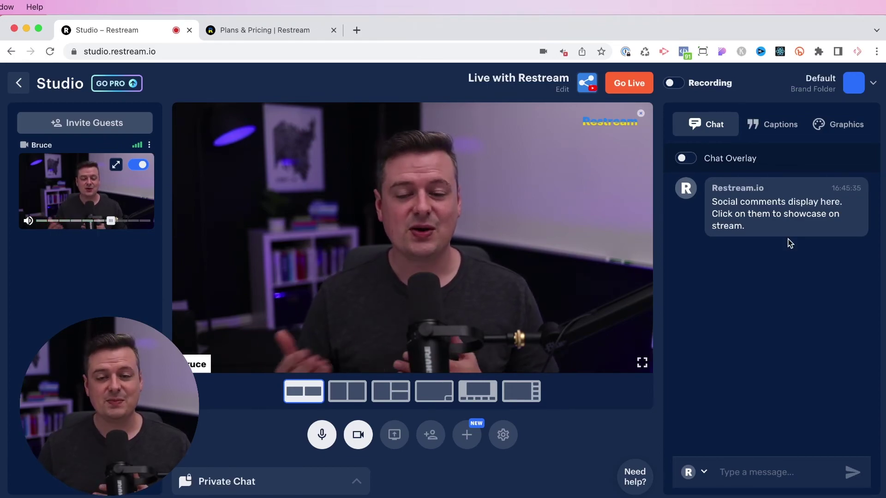
click(780, 208)
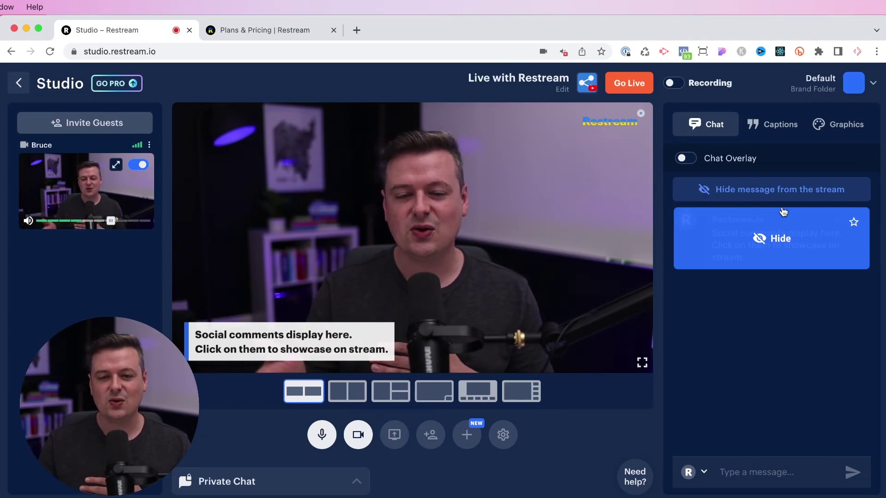
click(778, 243)
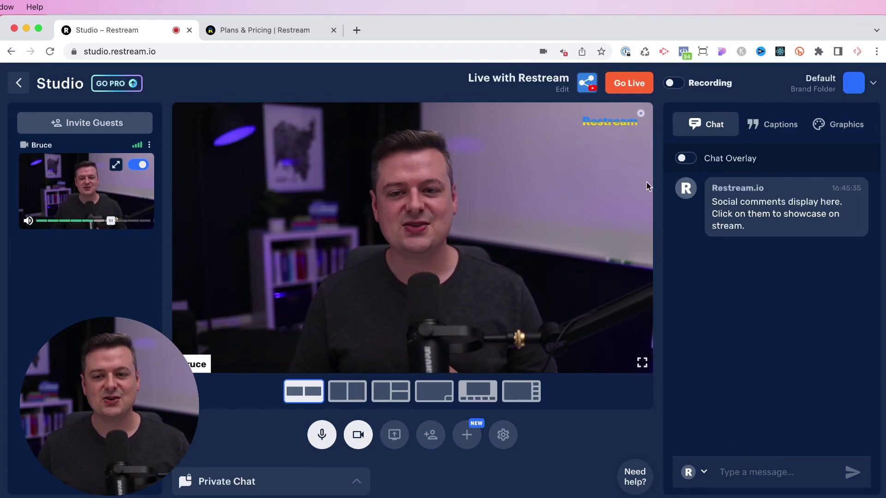
Go live to YouTube for about ten seconds, then end the stream and confirm.
click(626, 84)
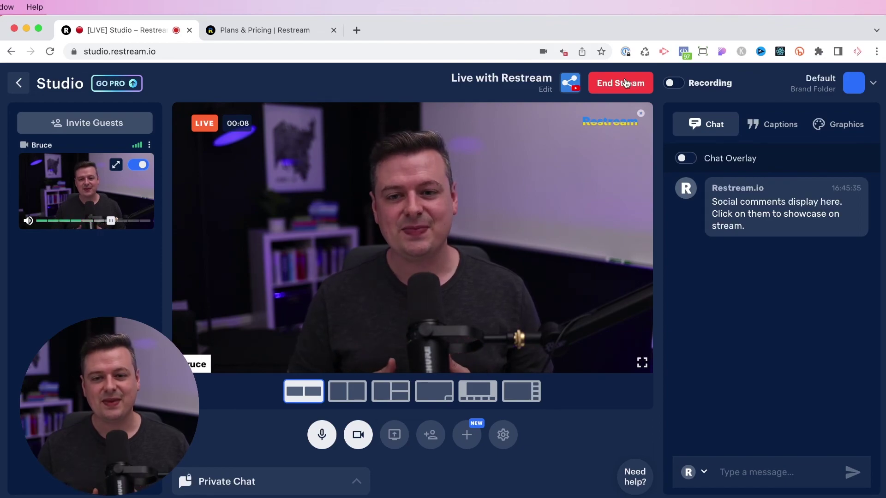
click(600, 83)
click(542, 121)
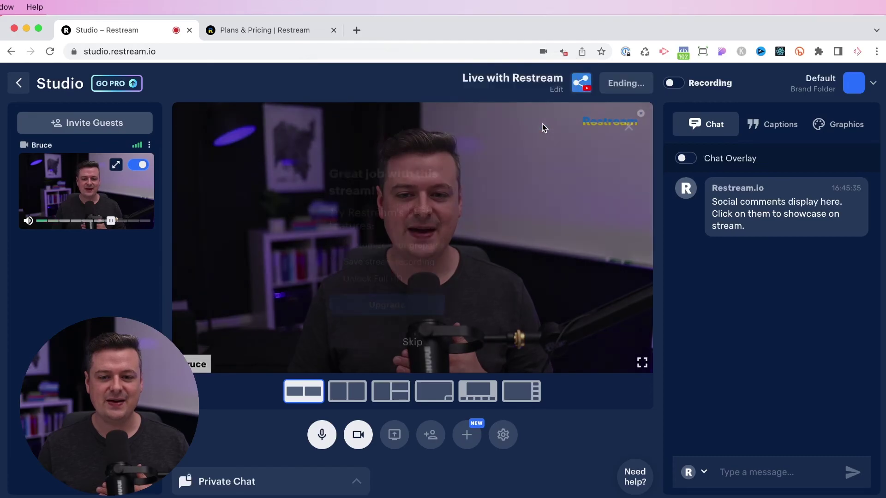